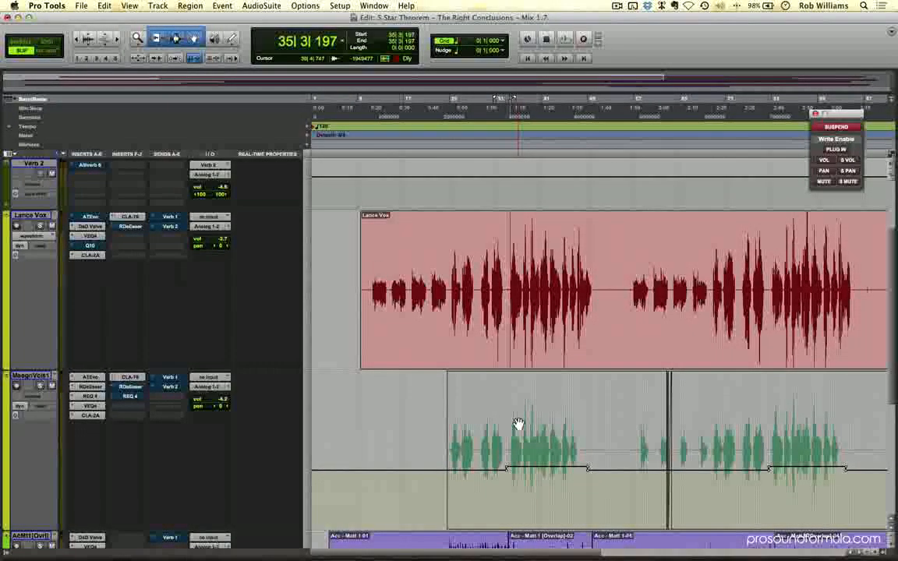
- Review the VEQ4 equalizer on the AcLnc1 track and the CLA-76 and VEQ4 plug-ins on the Bass track
scroll(485, 365, down, 5)
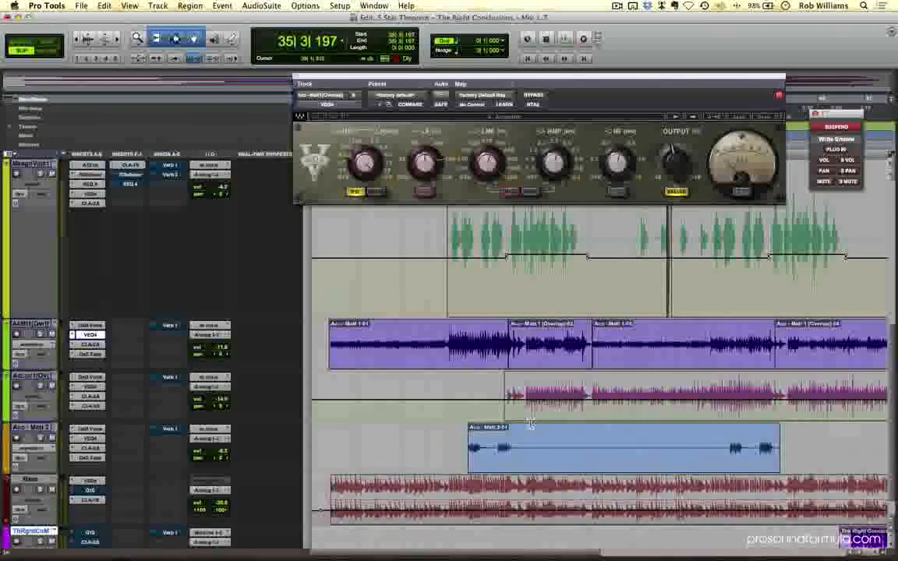
scroll(530, 424, down, 2)
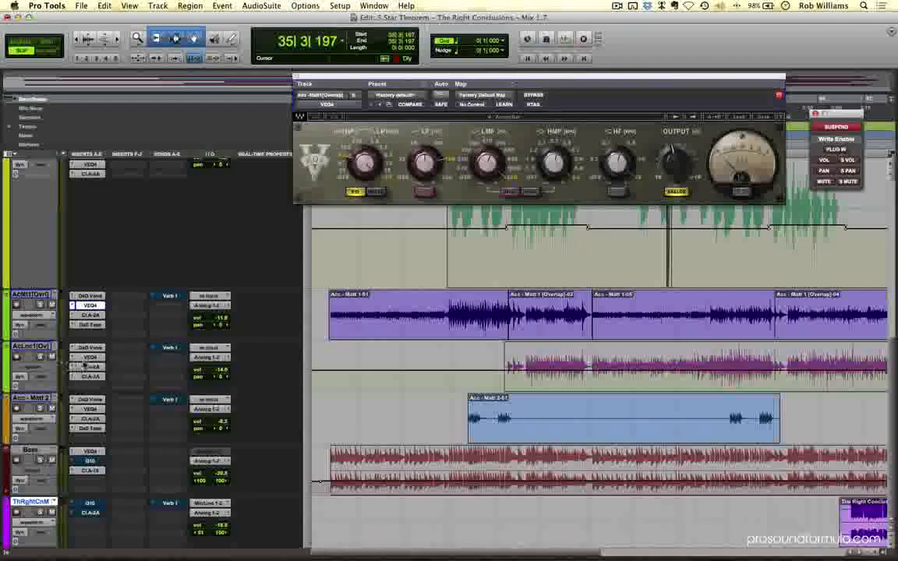
click(90, 357)
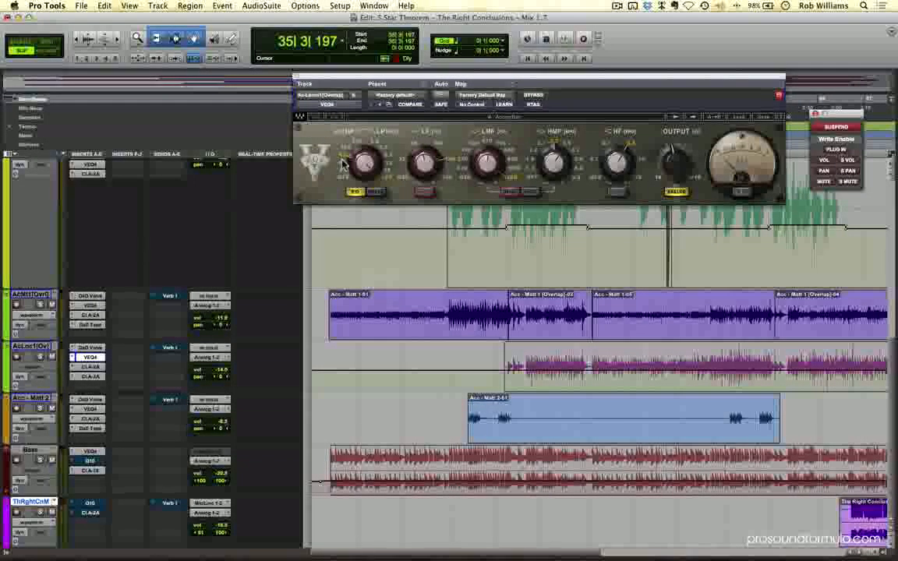
click(90, 471)
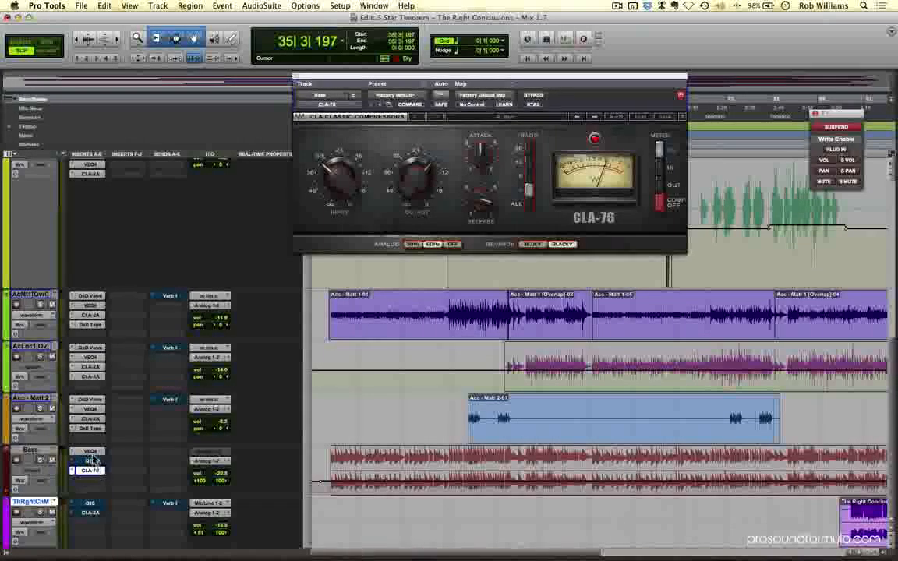
click(89, 452)
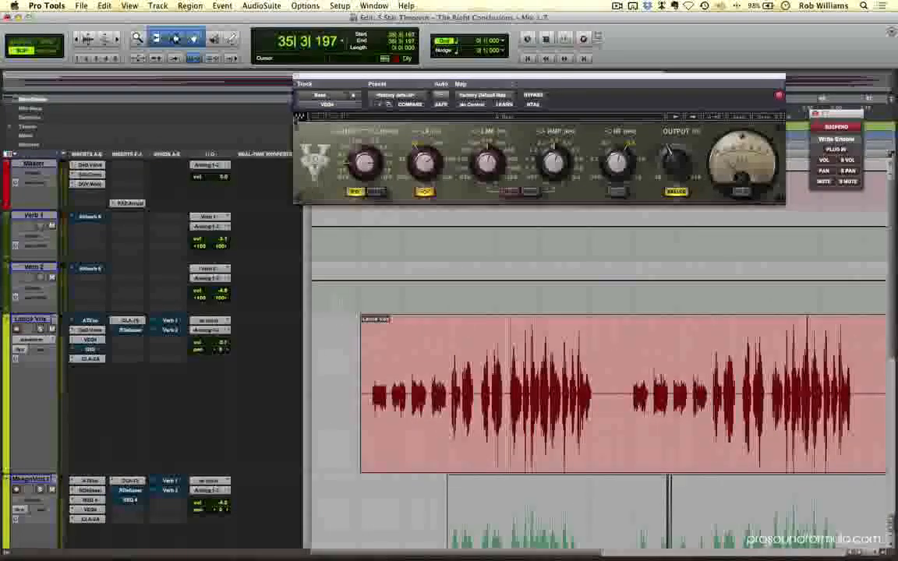
click(297, 79)
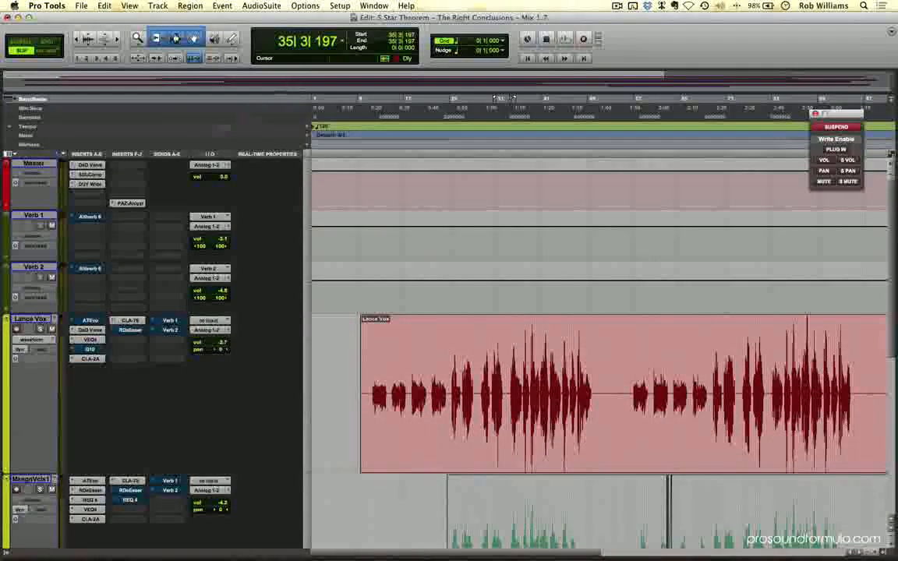
- Show the PAZ Analyzer on the Master track and play the full mix, clearing the analyzer's peak traces
click(124, 202)
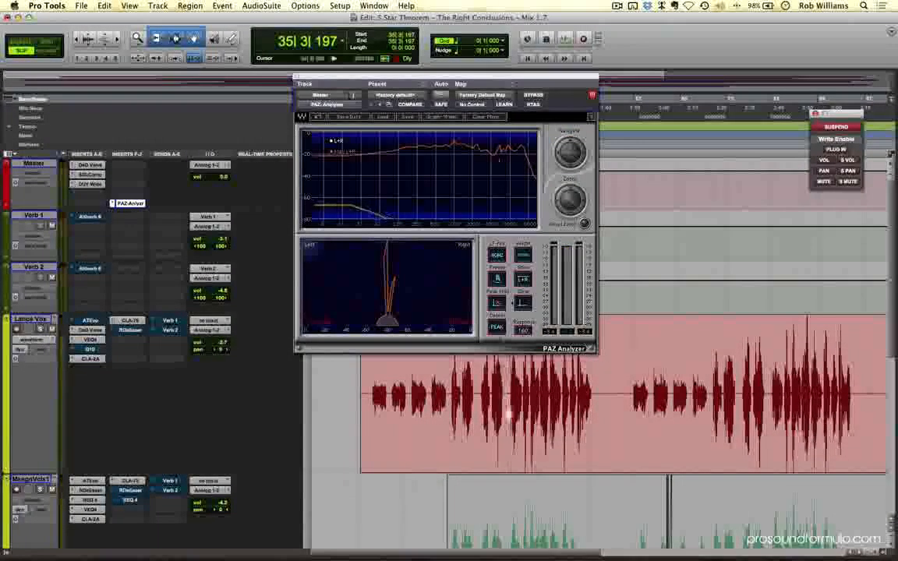
scroll(507, 421, down, 5)
key(space)
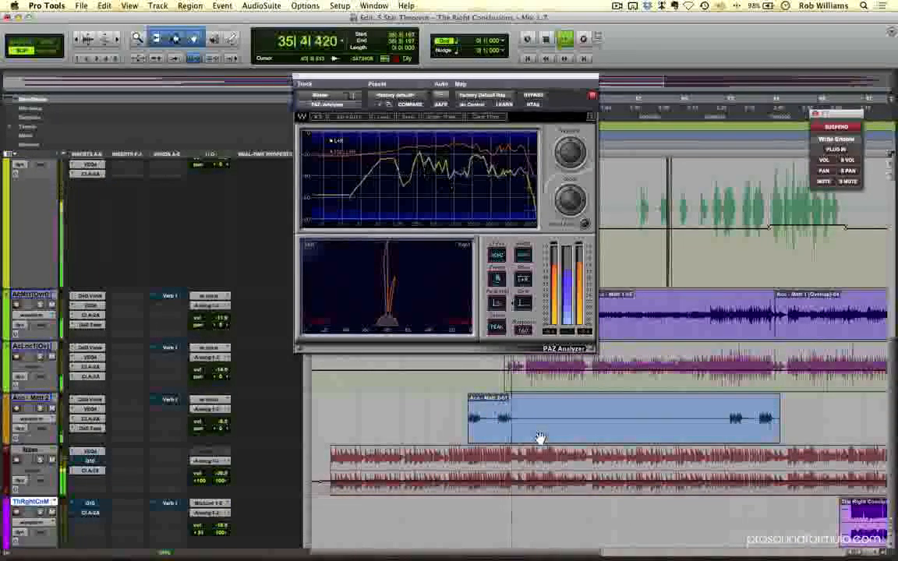
click(486, 119)
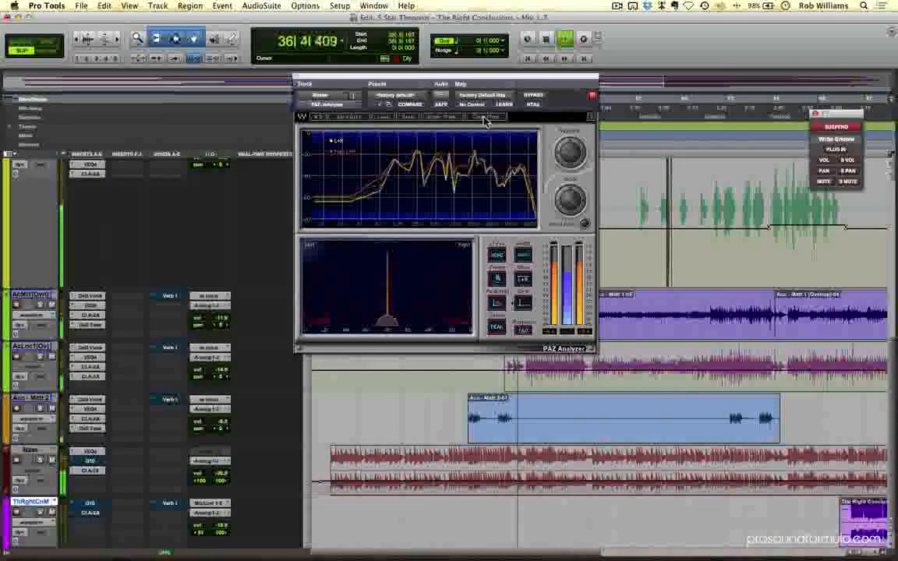
key(space)
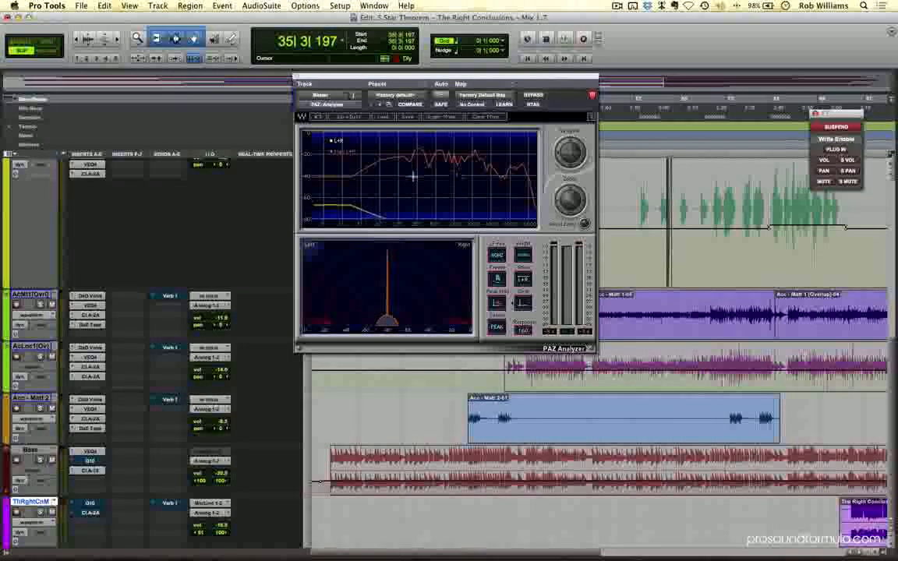
- Solo the AcLnc1 track and play it from 40|4|010, clearing the analyzer's peak traces
click(540, 405)
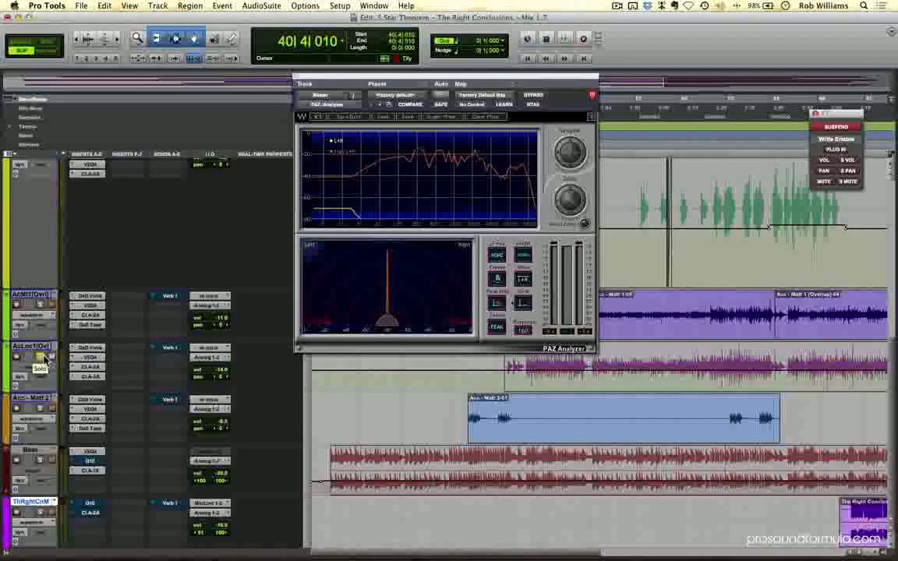
key(space)
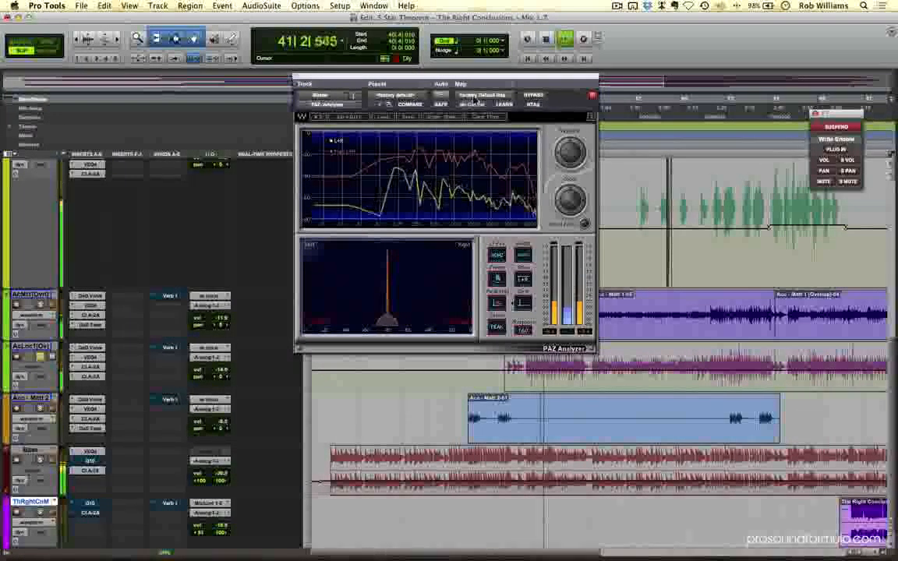
click(482, 118)
key(space)
- Bypass the VEQ4 equalizer on the AcLnc1 track and play the soloed track
super+click(90, 349)
super+click(92, 358)
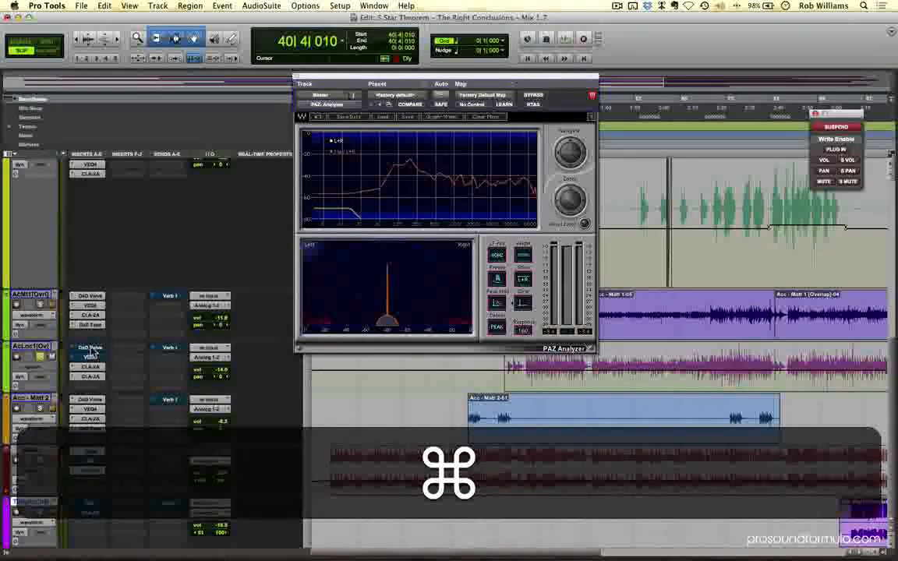
click(94, 359)
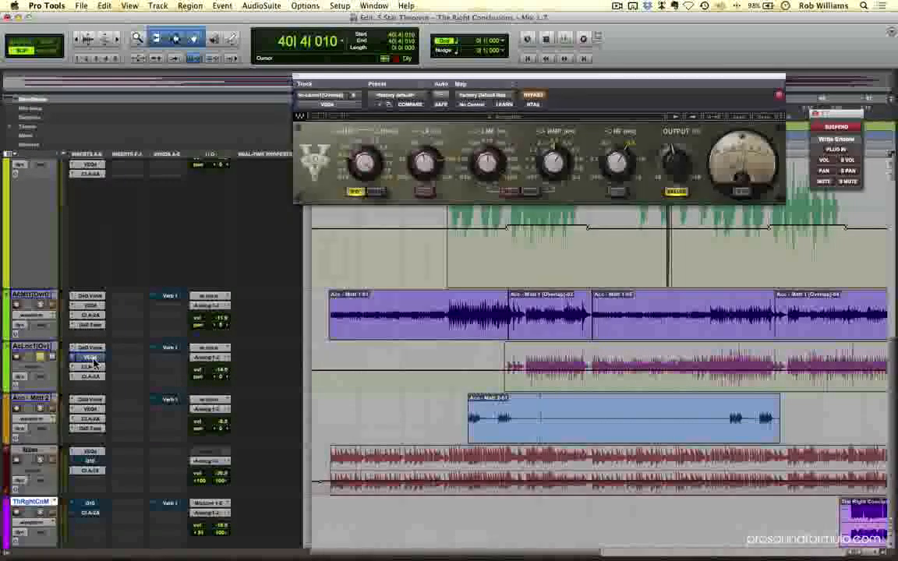
click(94, 359)
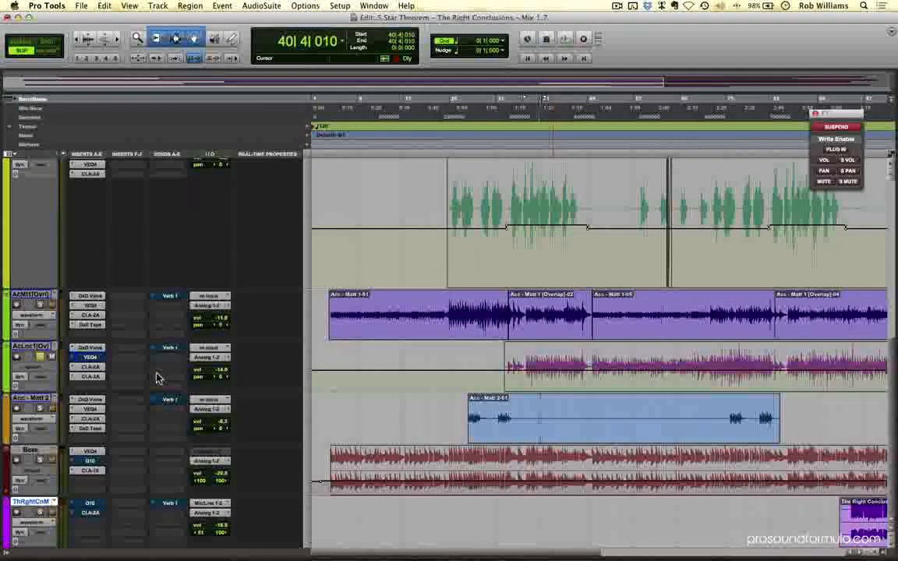
key(space)
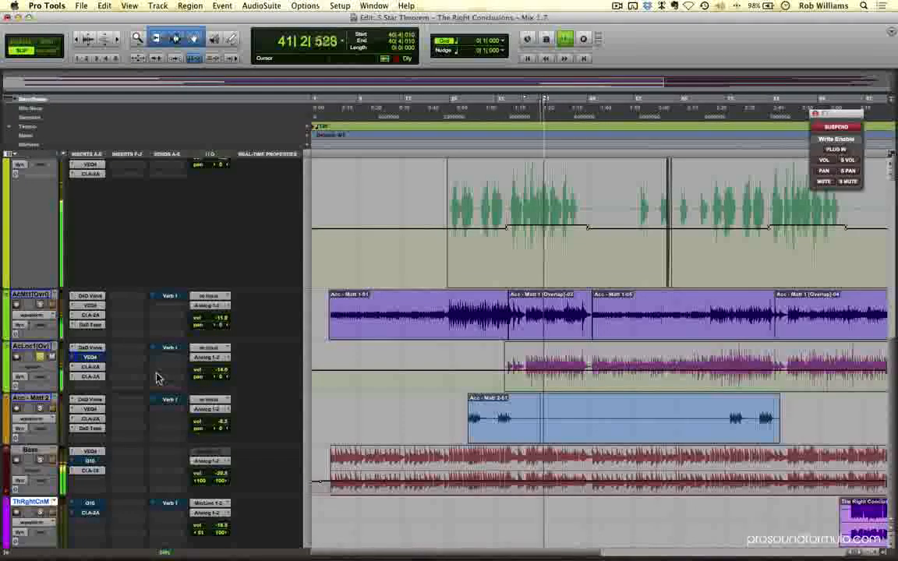
key(space)
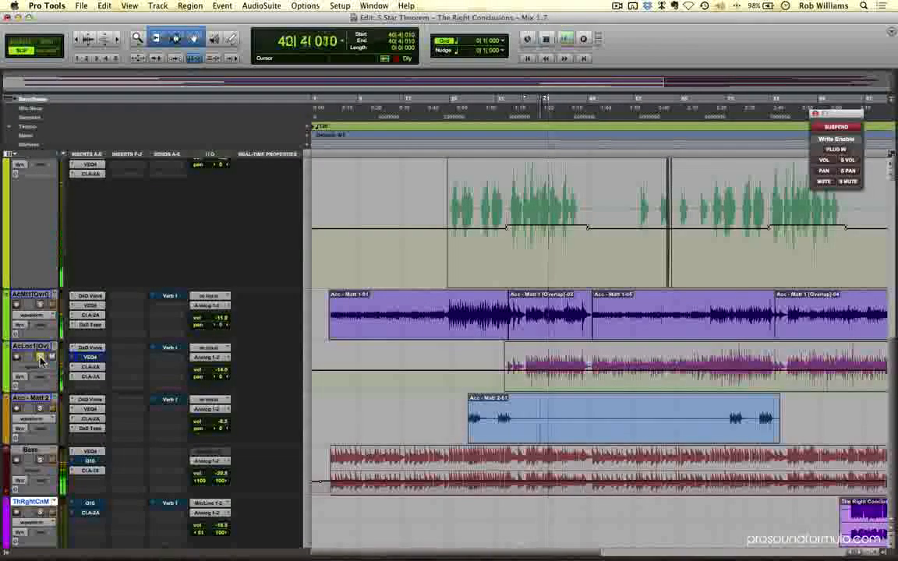
- Play the full mix with AcLnc1 unsoloed, raise its volume to -4.2 dB, and reduce it to about -17.9 dB
key(space)
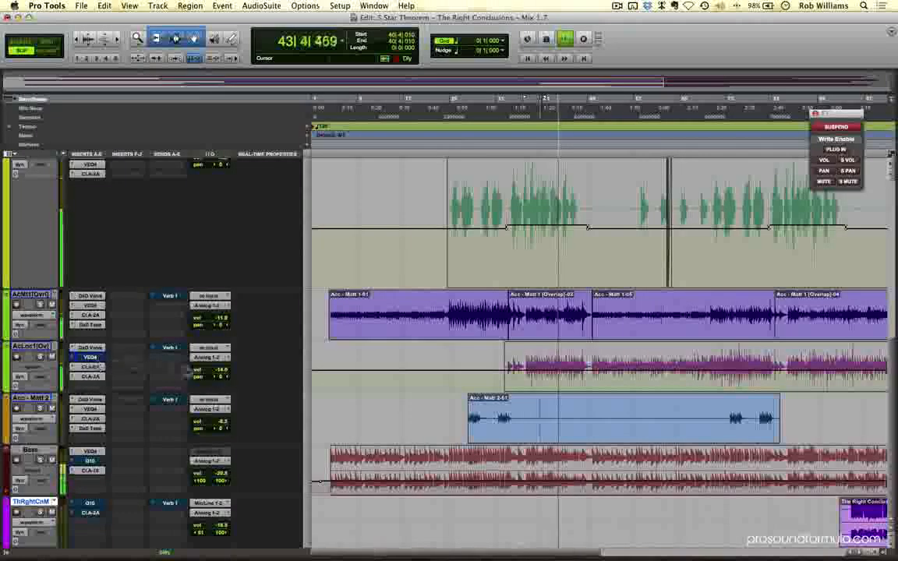
click(222, 372)
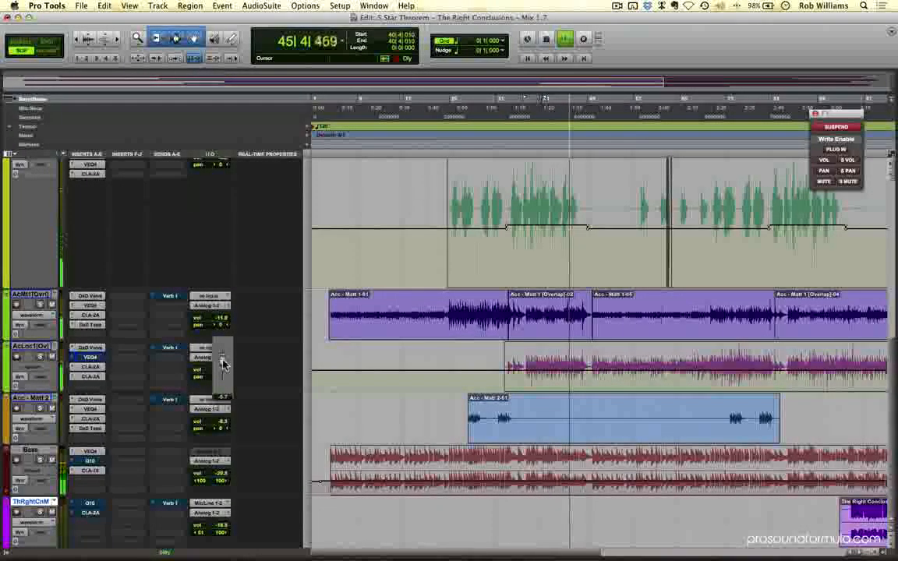
drag(223, 365, 222, 360)
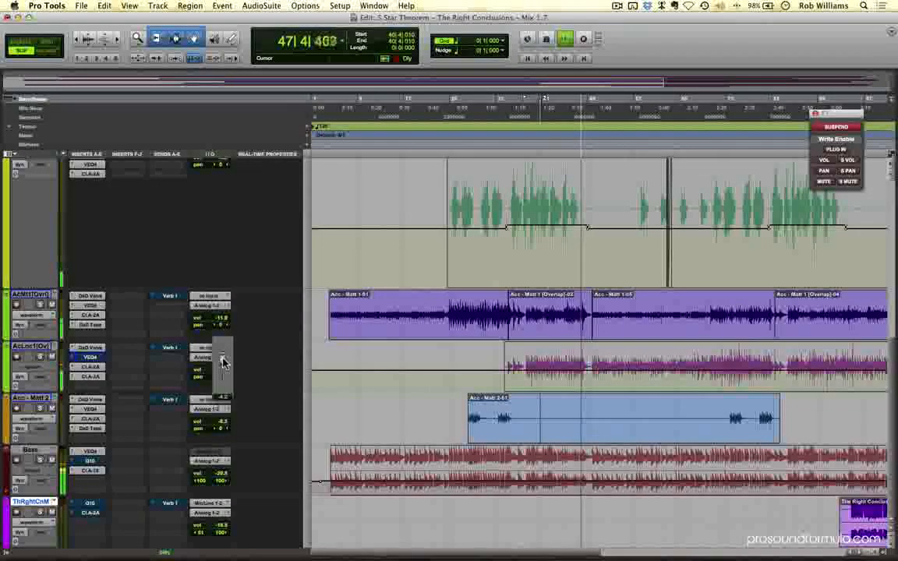
key(space)
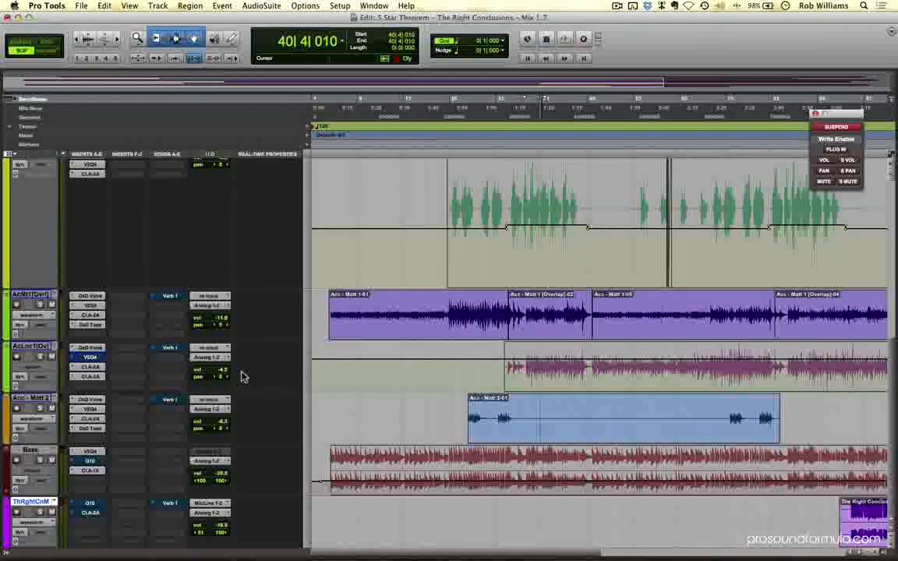
drag(226, 372, 227, 386)
- Reopen the PAZ Analyzer on the Master track and play the full mix from 40|4|010
scroll(387, 323, up, 5)
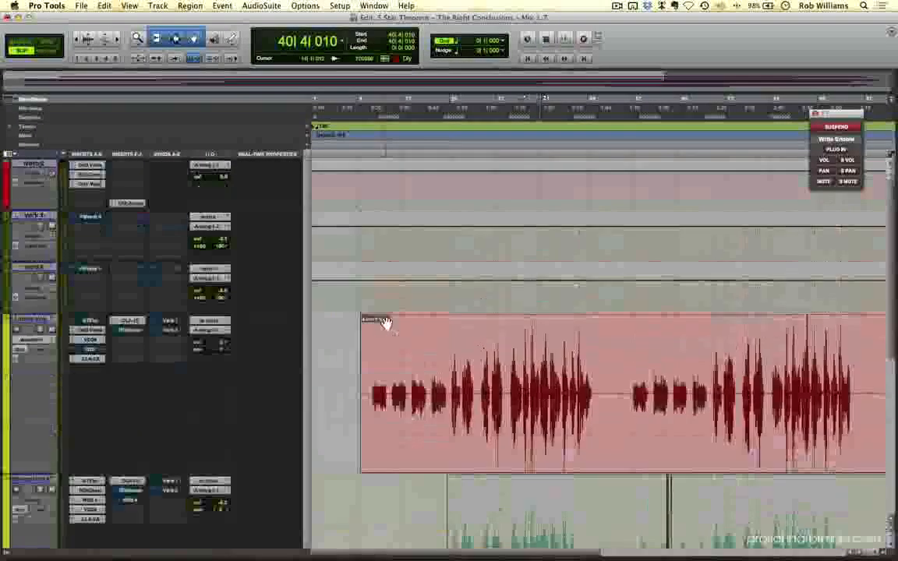
click(130, 204)
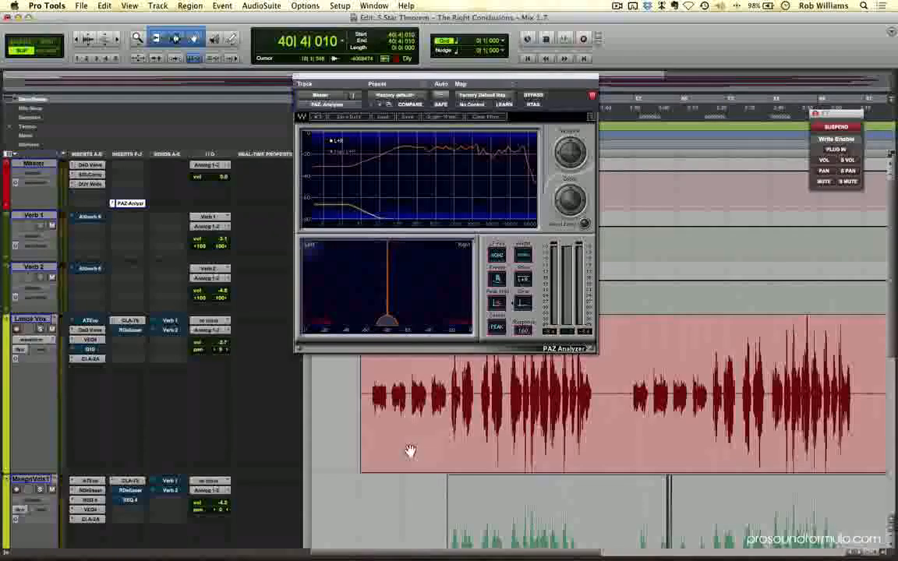
scroll(411, 452, down, 4)
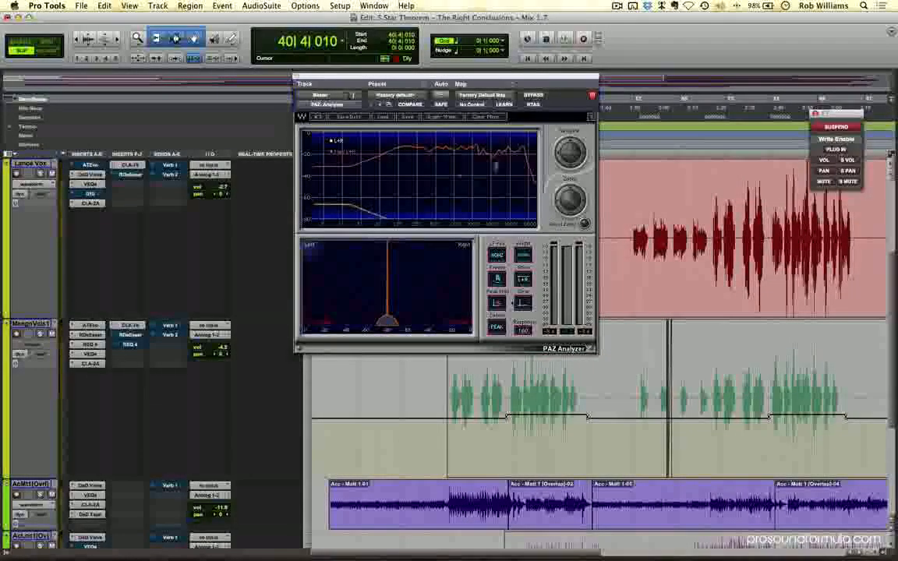
key(space)
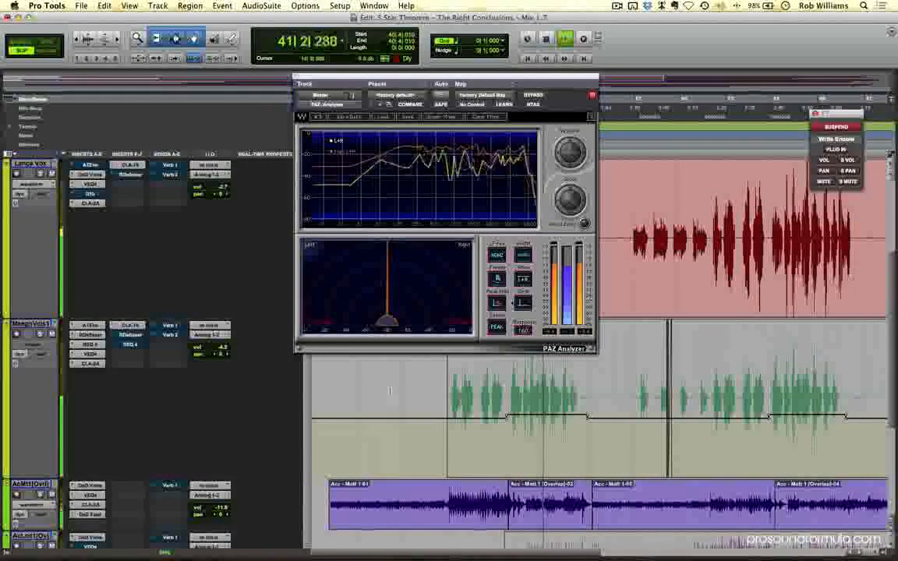
scroll(382, 406, down, 5)
key(space)
- Solo AcLnc1 and play it with its VEQ4 bypassed, clearing the analyzer's peak traces
click(40, 357)
key(space)
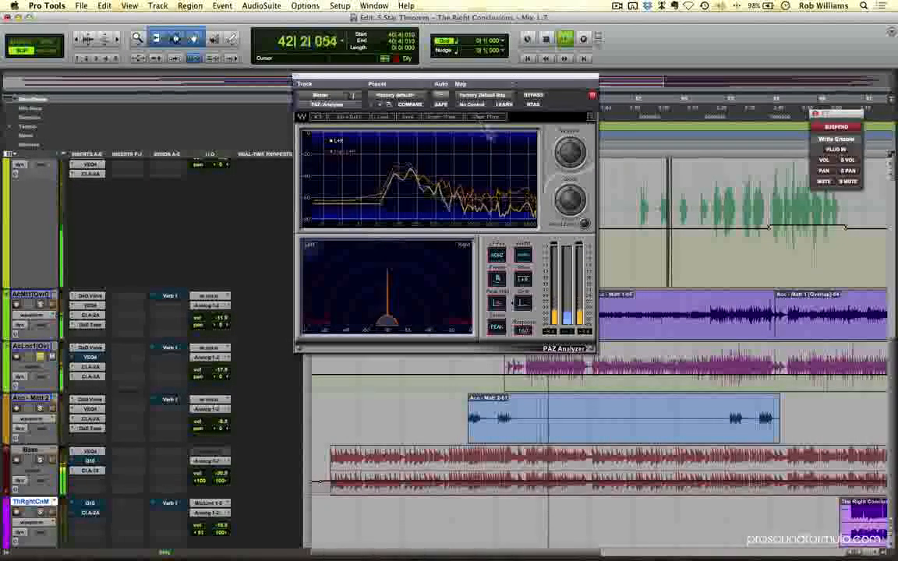
key(space)
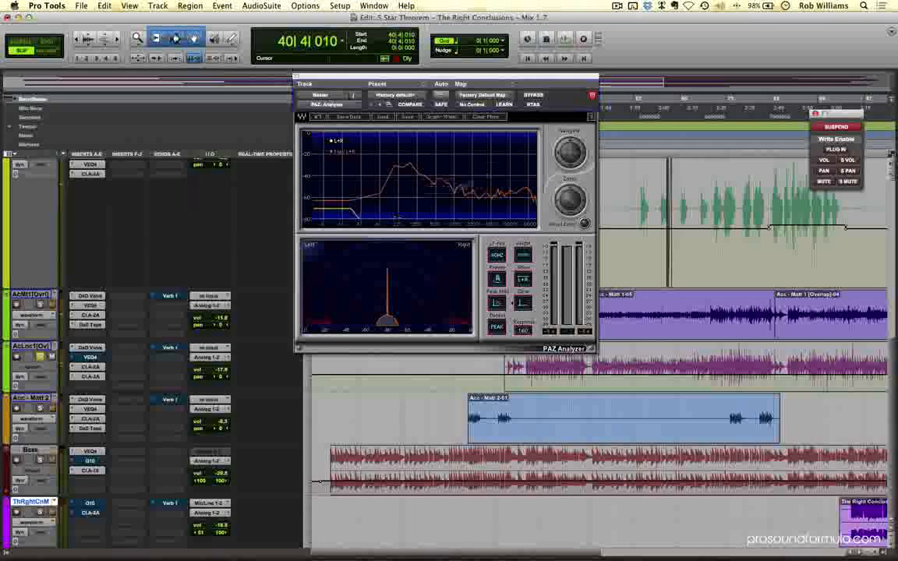
- Reactivate the VEQ4 on AcLnc1 and play the soloed track through the analyzer
super+click(92, 359)
key(space)
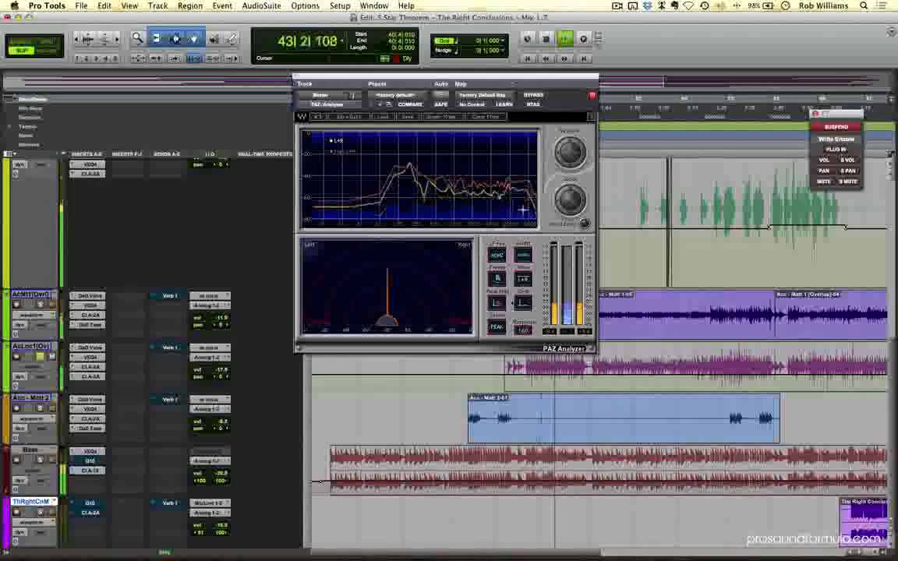
key(space)
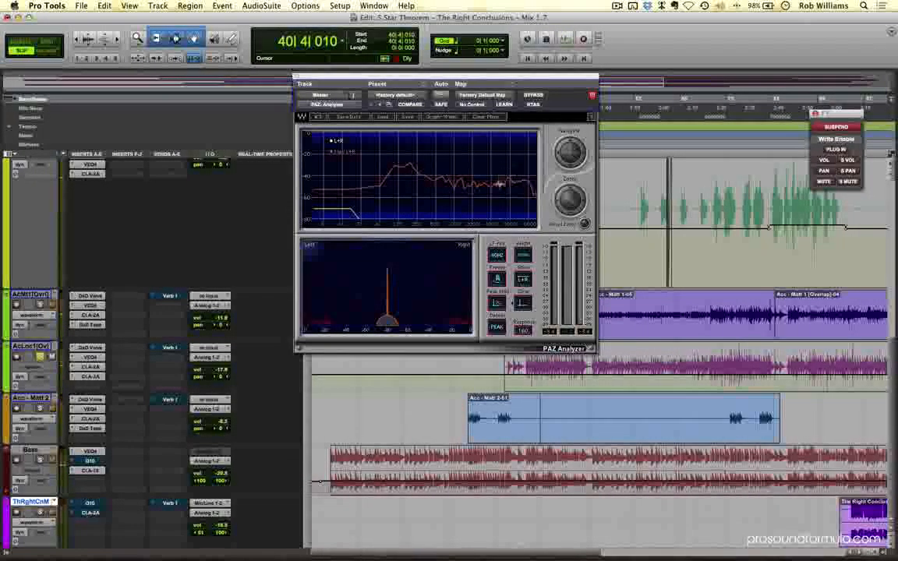